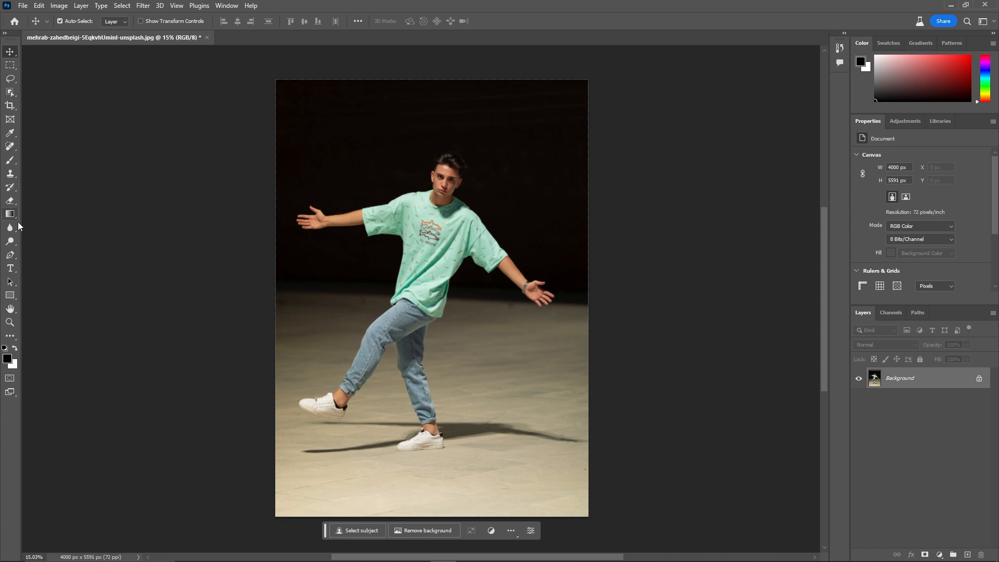
Draw a closed Pen tool path loosely around the man's T-shirt and both arms, leaving out his head and hands.
{"action": "left_click", "coordinate": [10, 255]}
{"action": "left_click", "coordinate": [10, 79]}
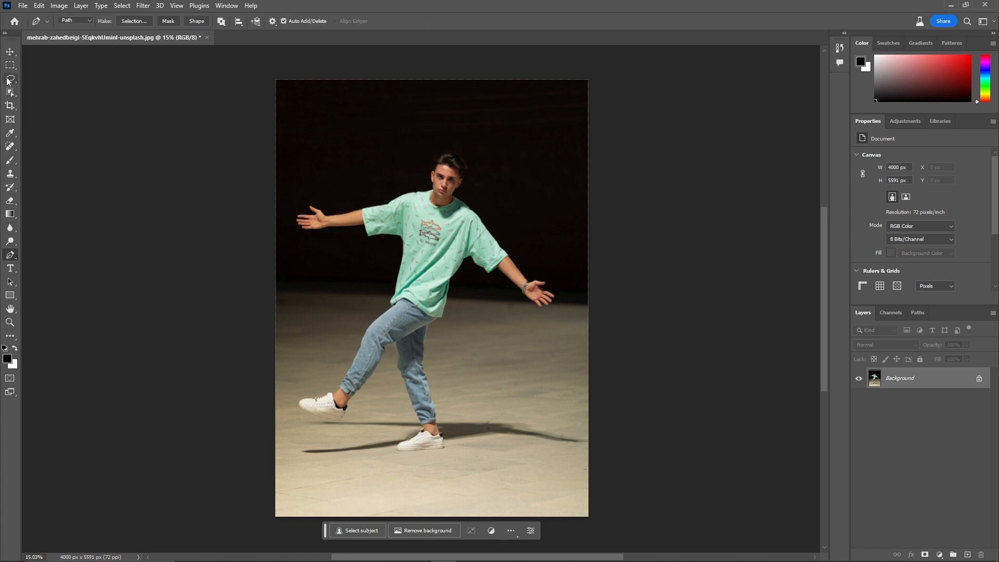
{"action": "left_click", "coordinate": [10, 254]}
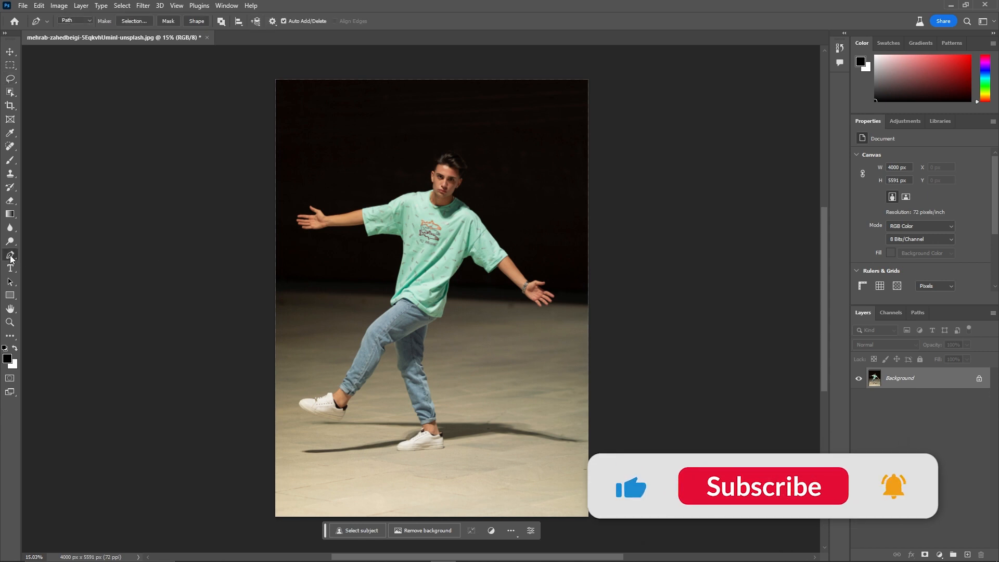
{"action": "left_click", "coordinate": [331, 209]}
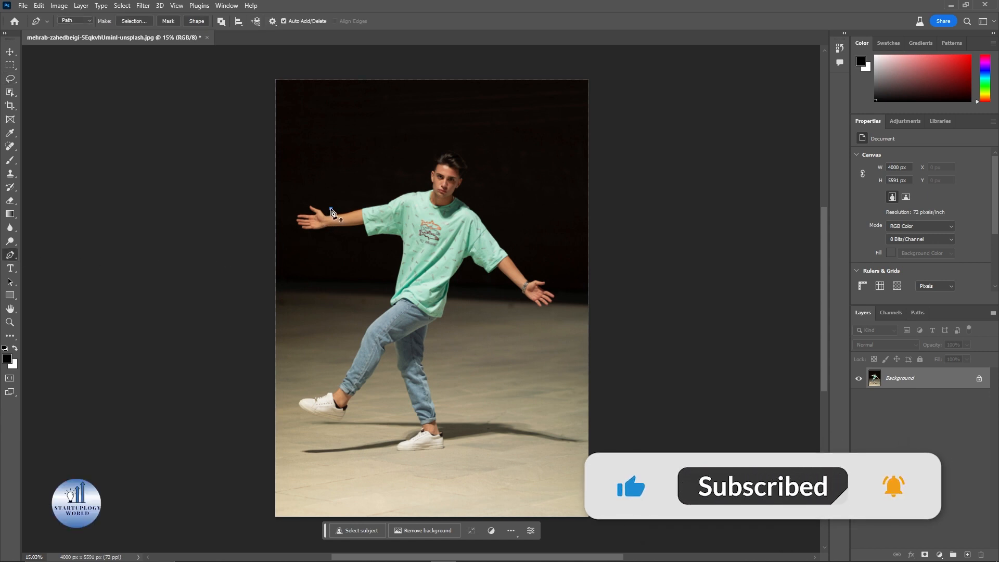
{"action": "left_click_drag", "start_coordinate": [334, 234], "coordinate": [347, 240]}
{"action": "left_click", "coordinate": [371, 242]}
{"action": "left_click", "coordinate": [391, 240]}
{"action": "left_click", "coordinate": [398, 243]}
{"action": "left_click", "coordinate": [396, 258]}
{"action": "left_click", "coordinate": [389, 283]}
{"action": "left_click", "coordinate": [388, 296]}
{"action": "left_click_drag", "start_coordinate": [385, 308], "coordinate": [396, 309]}
{"action": "left_click", "coordinate": [419, 319]}
{"action": "left_click", "coordinate": [433, 325]}
{"action": "left_click", "coordinate": [446, 321]}
{"action": "left_click", "coordinate": [450, 306]}
{"action": "left_click", "coordinate": [456, 288]}
{"action": "left_click", "coordinate": [466, 272]}
{"action": "left_click", "coordinate": [478, 269]}
{"action": "left_click", "coordinate": [485, 275]}
{"action": "left_click", "coordinate": [496, 284]}
{"action": "left_click", "coordinate": [516, 288]}
{"action": "left_click", "coordinate": [525, 281]}
{"action": "left_click", "coordinate": [532, 269]}
{"action": "left_click", "coordinate": [522, 255]}
{"action": "left_click", "coordinate": [511, 246]}
{"action": "left_click", "coordinate": [501, 232]}
{"action": "left_click", "coordinate": [489, 214]}
{"action": "left_click", "coordinate": [476, 203]}
{"action": "left_click", "coordinate": [463, 193]}
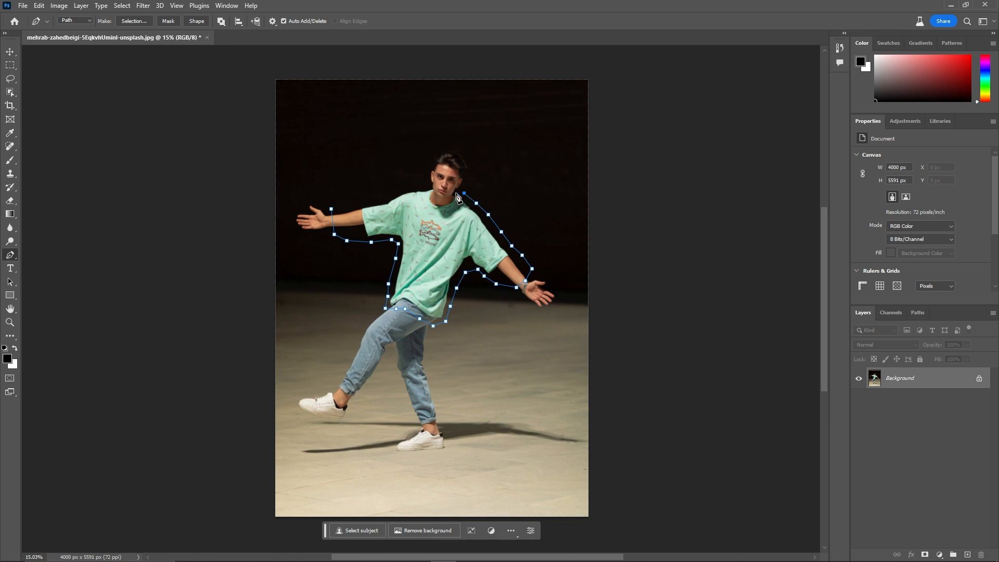
{"action": "left_click", "coordinate": [456, 193]}
{"action": "left_click", "coordinate": [450, 196]}
{"action": "left_click", "coordinate": [418, 186]}
{"action": "left_click", "coordinate": [390, 190]}
{"action": "left_click", "coordinate": [361, 197]}
{"action": "left_click", "coordinate": [335, 202]}
{"action": "left_click", "coordinate": [331, 209]}
Convert the path around the T-shirt and arms into a selection.
{"action": "right_click", "coordinate": [354, 214]}
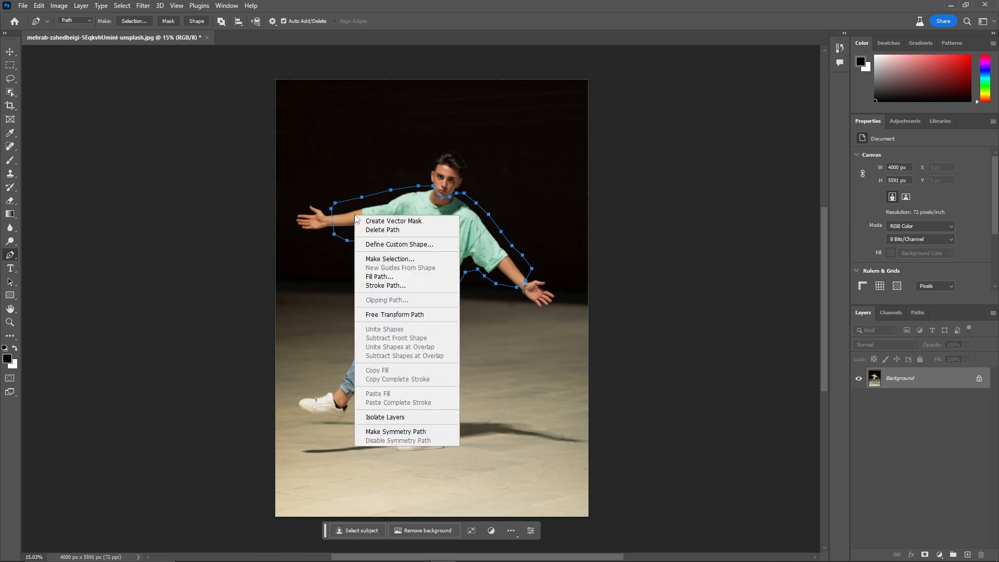
{"action": "left_click", "coordinate": [385, 258]}
{"action": "left_click", "coordinate": [562, 154]}
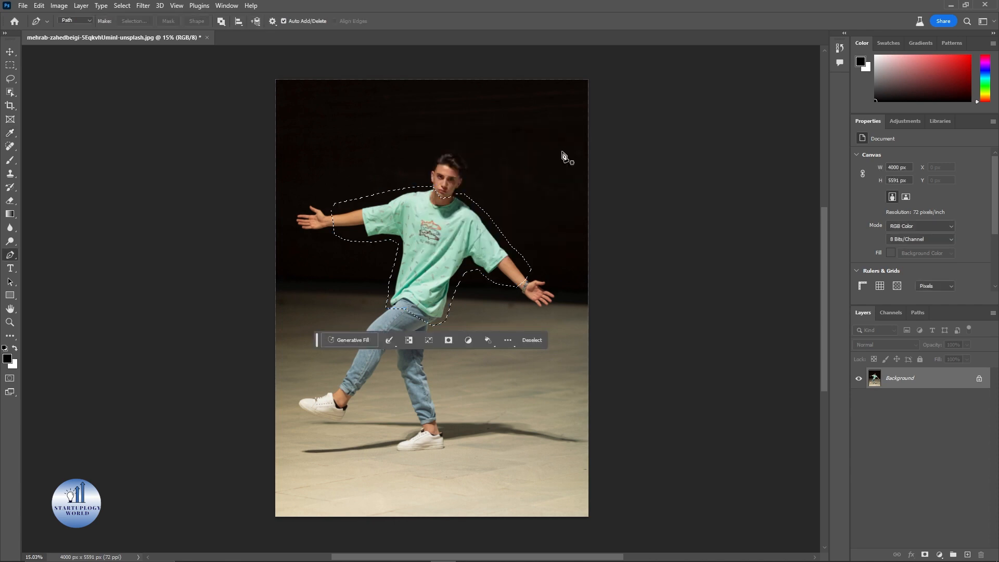
Run Generative Fill on the selected shirt area with the prompt "leather jacket".
{"action": "left_click", "coordinate": [336, 340]}
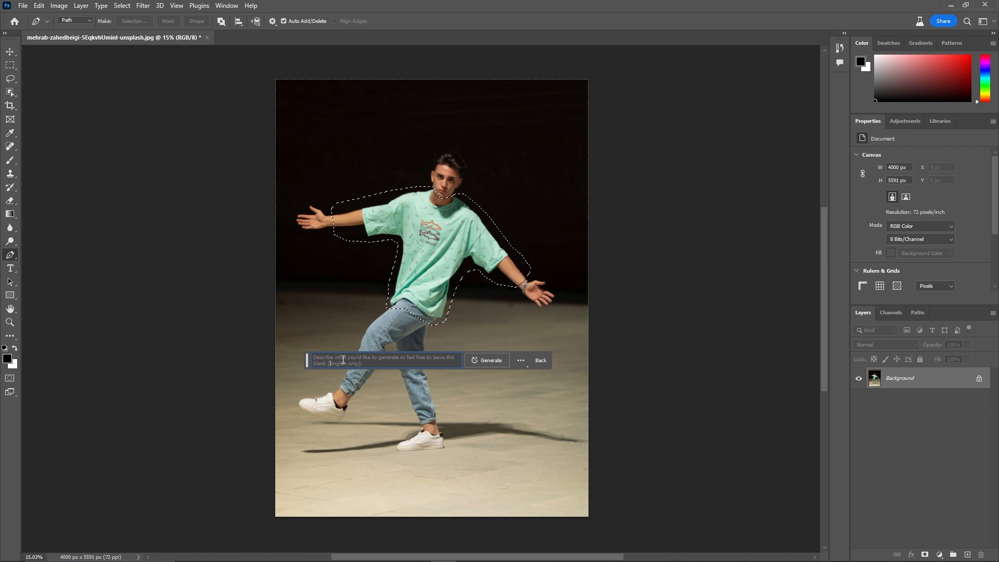
{"action": "left_click", "coordinate": [343, 359]}
{"action": "type", "text": "lea"}
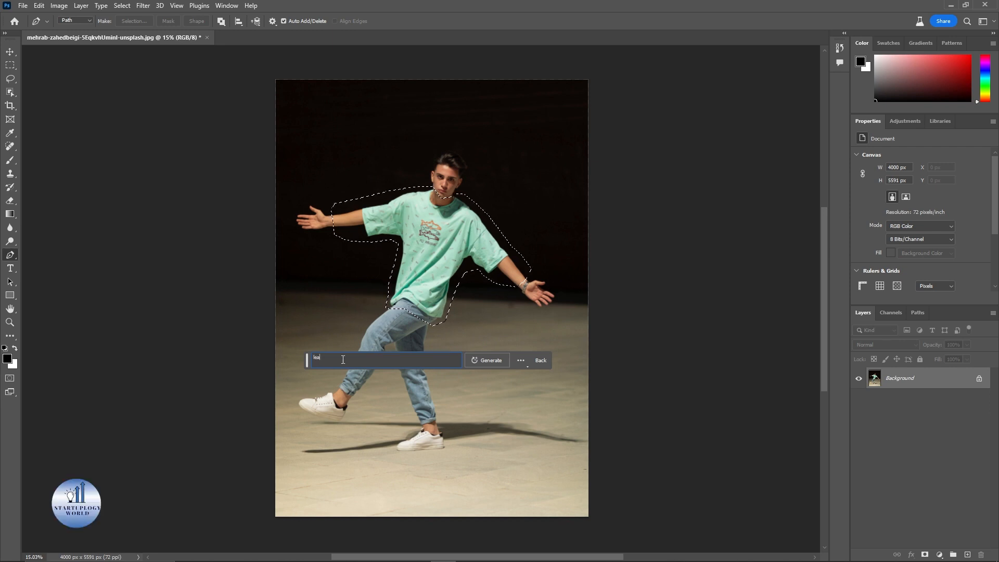
{"action": "type", "text": "ther jacket"}
{"action": "left_click", "coordinate": [487, 361]}
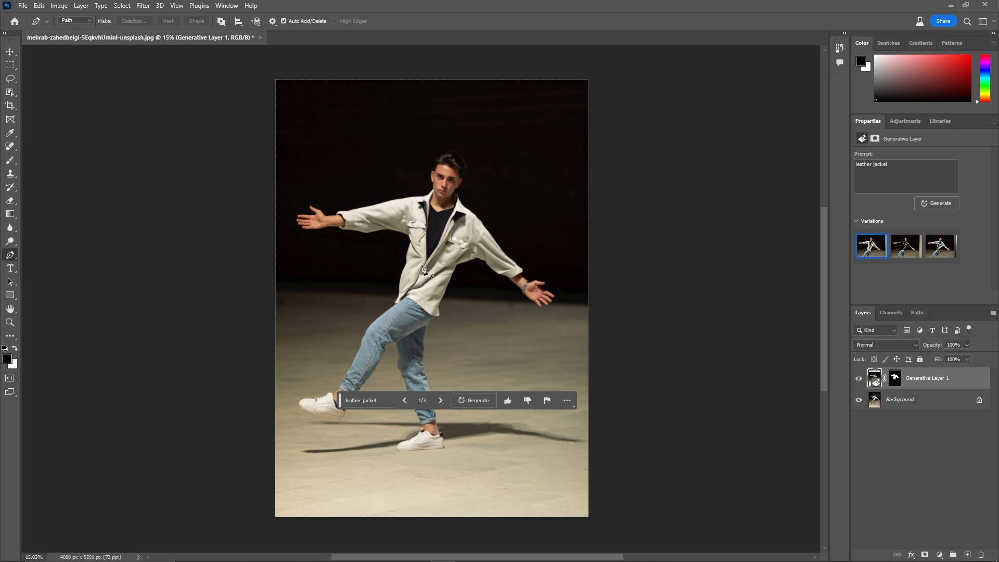
Compare the generated jacket variations and generate another set with the same "leather jacket" prompt.
{"action": "left_click", "coordinate": [439, 402]}
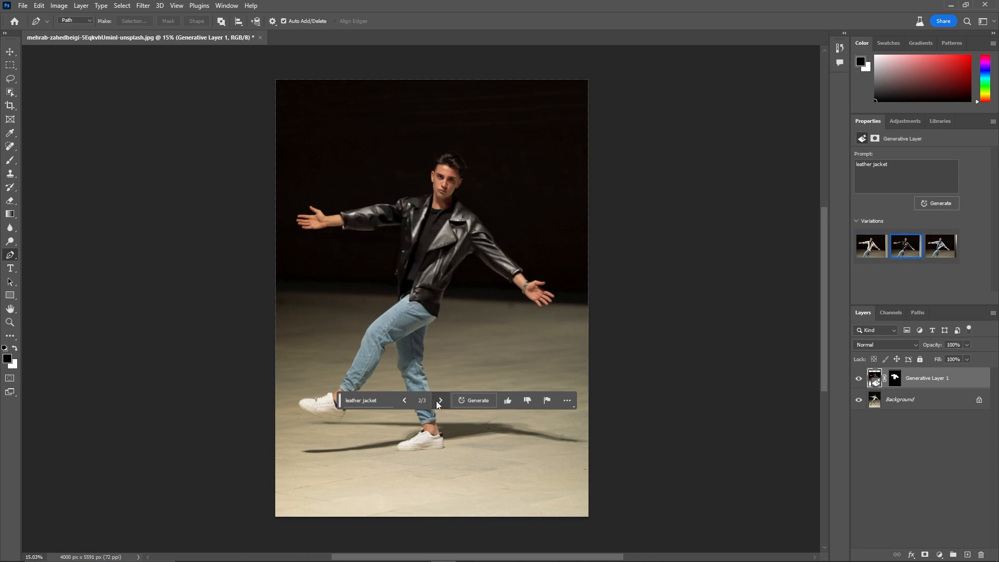
{"action": "left_click", "coordinate": [440, 400]}
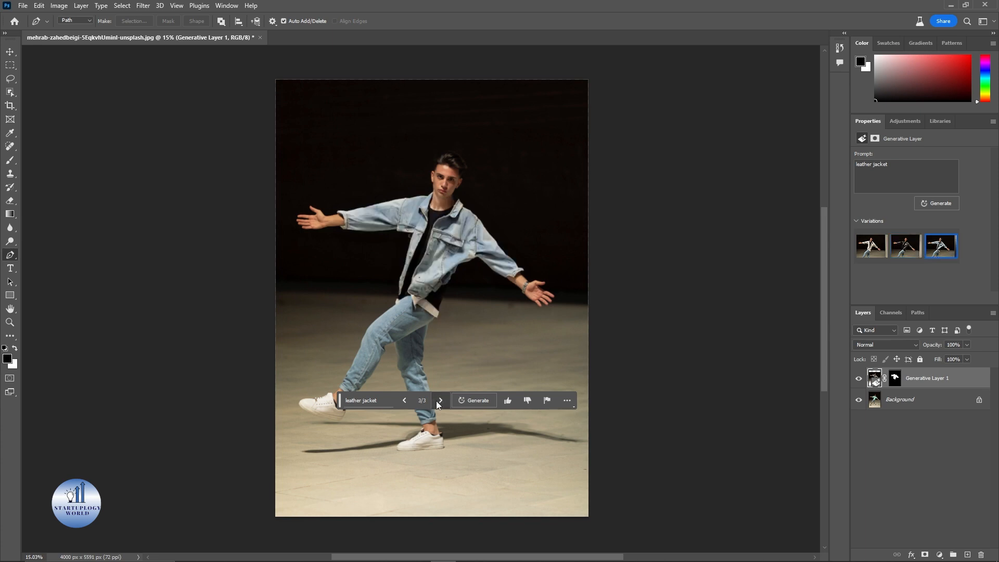
{"action": "left_click", "coordinate": [403, 401]}
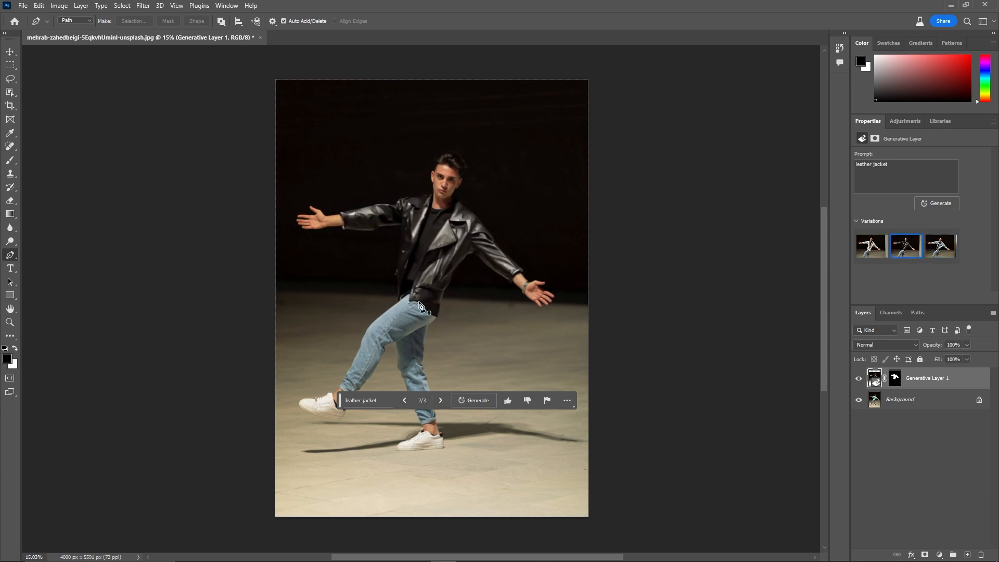
{"action": "left_click", "coordinate": [370, 400]}
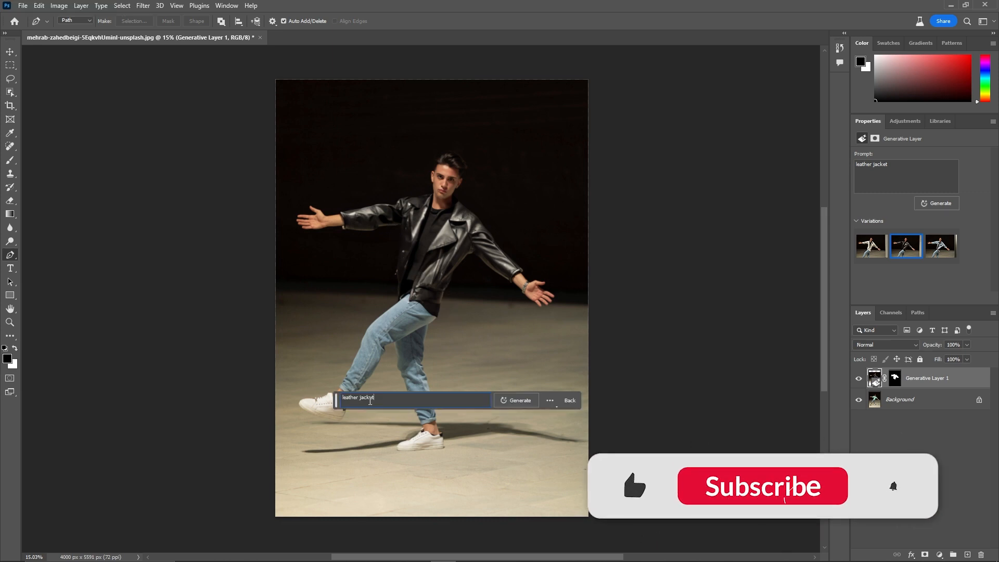
{"action": "left_click", "coordinate": [516, 400]}
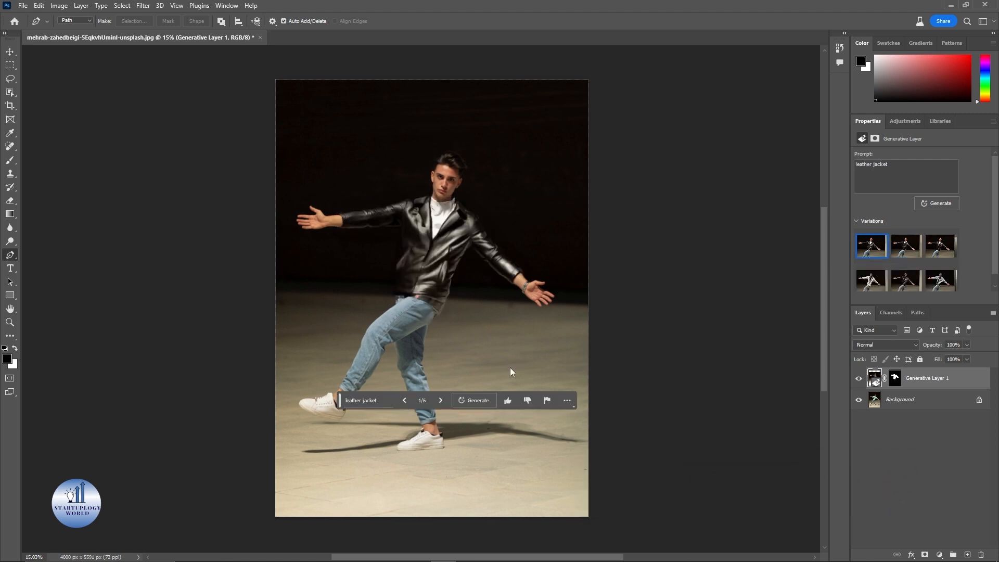
Compare the new leather jacket variations and keep the first one, the black jacket over a white shirt.
{"action": "left_click", "coordinate": [441, 401]}
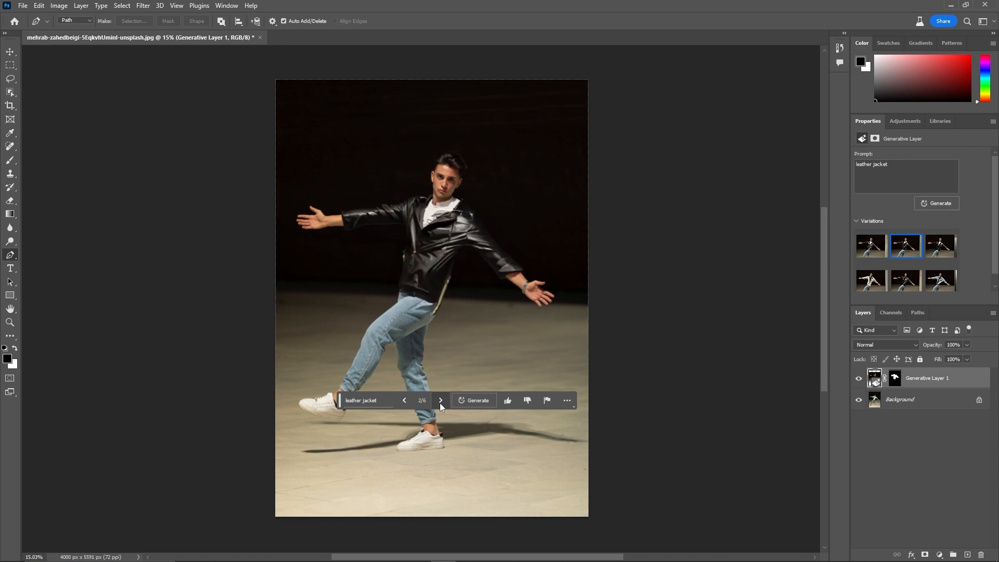
{"action": "left_click", "coordinate": [408, 400]}
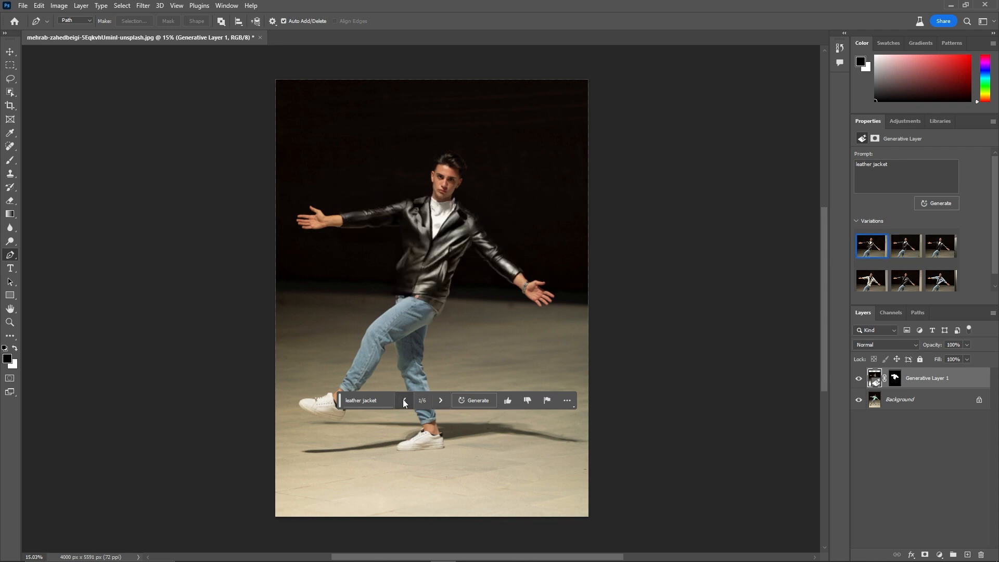
{"action": "left_click", "coordinate": [440, 400]}
{"action": "left_click", "coordinate": [440, 401]}
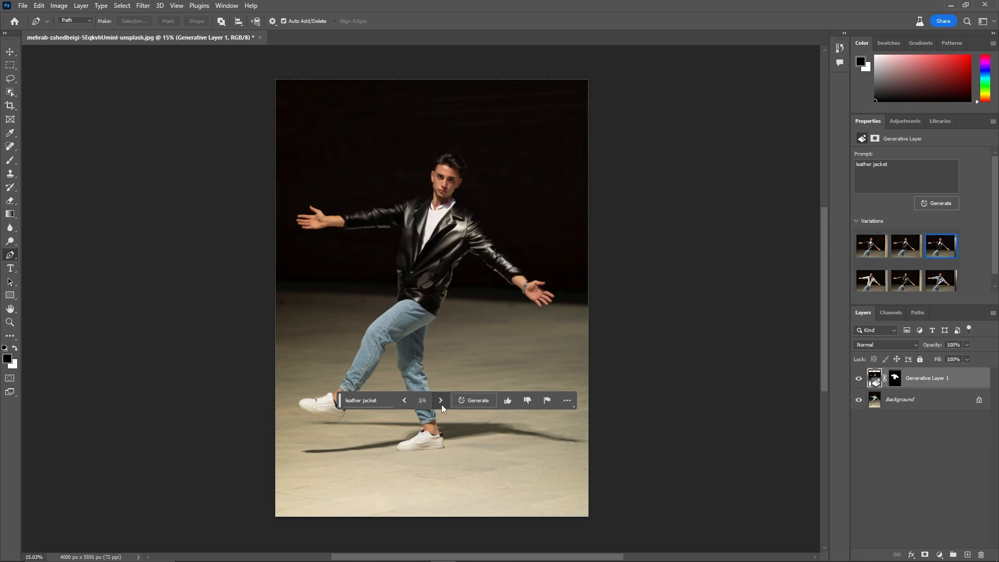
{"action": "left_click", "coordinate": [406, 400]}
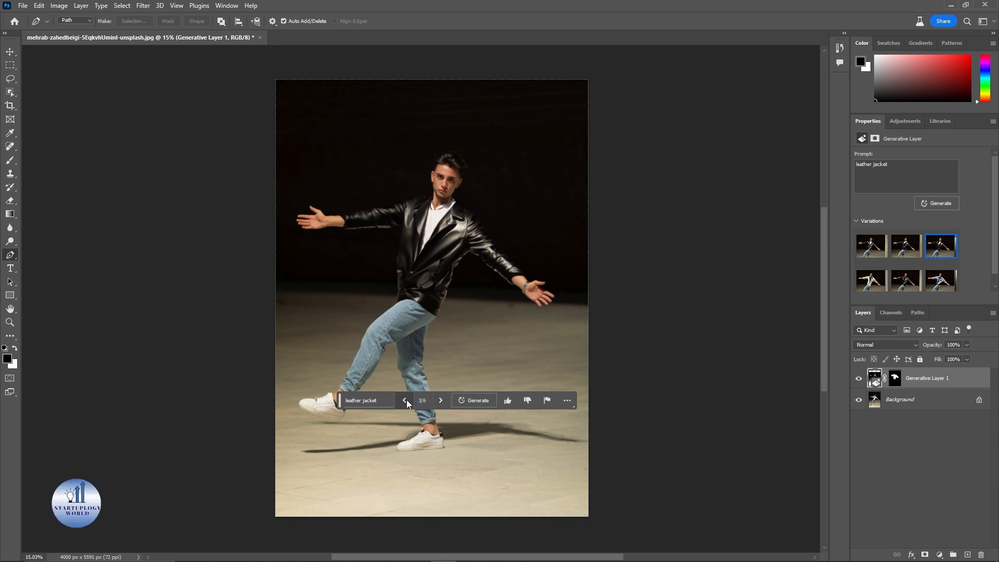
{"action": "left_click", "coordinate": [867, 246]}
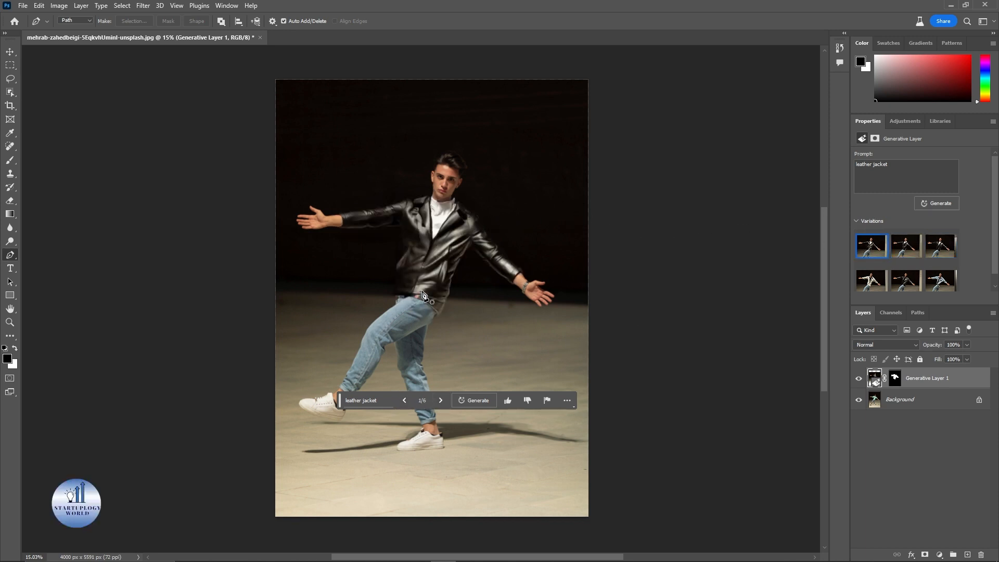
On the Background layer, draw a closed Pen tool path enclosing the dark wall around the man, down to the floor line.
{"action": "key", "text": "alt+bracketleft"}
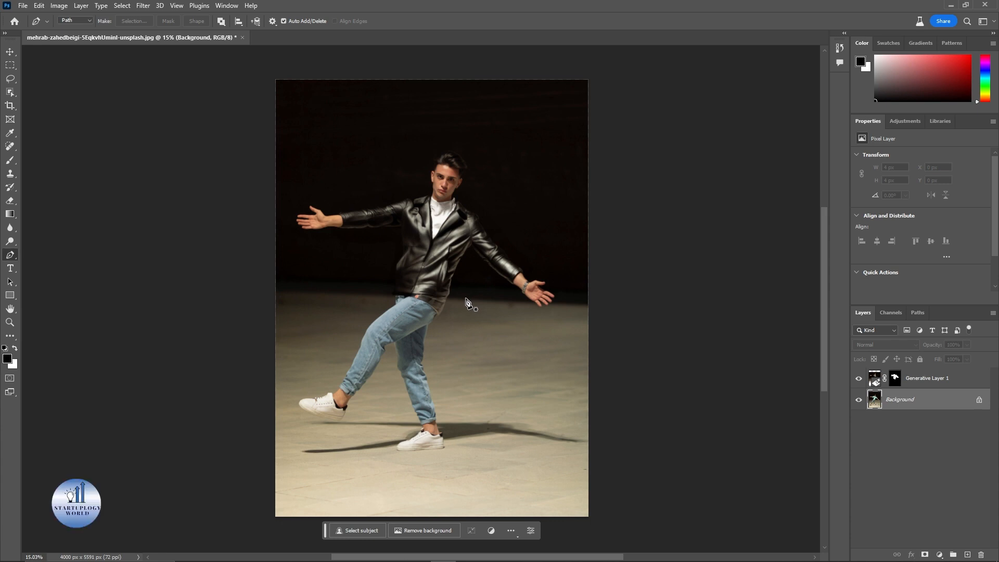
{"action": "left_click", "coordinate": [389, 271]}
{"action": "left_click", "coordinate": [390, 247]}
{"action": "left_click", "coordinate": [388, 239]}
{"action": "left_click", "coordinate": [334, 235]}
{"action": "left_click", "coordinate": [302, 235]}
{"action": "left_click", "coordinate": [290, 218]}
{"action": "left_click", "coordinate": [295, 191]}
{"action": "left_click", "coordinate": [351, 189]}
{"action": "left_click", "coordinate": [398, 189]}
{"action": "left_click", "coordinate": [414, 175]}
{"action": "left_click", "coordinate": [426, 149]}
{"action": "left_click", "coordinate": [457, 141]}
{"action": "left_click", "coordinate": [481, 149]}
{"action": "left_click", "coordinate": [480, 173]}
{"action": "left_click", "coordinate": [487, 197]}
{"action": "left_click", "coordinate": [506, 222]}
{"action": "left_click", "coordinate": [531, 247]}
{"action": "left_click", "coordinate": [550, 280]}
{"action": "left_click", "coordinate": [571, 284]}
{"action": "left_click_drag", "start_coordinate": [600, 285], "coordinate": [632, 283]}
{"action": "left_click", "coordinate": [616, 155]}
{"action": "left_click", "coordinate": [598, 64]}
{"action": "left_click_drag", "start_coordinate": [233, 83], "coordinate": [233, 86]}
{"action": "left_click", "coordinate": [233, 188]}
{"action": "left_click", "coordinate": [250, 262]}
{"action": "left_click", "coordinate": [275, 291]}
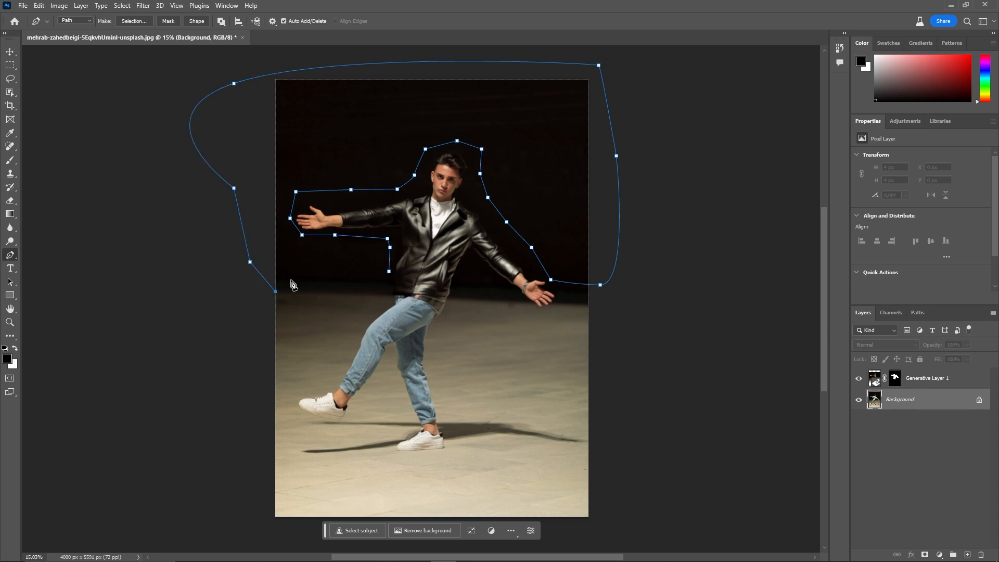
{"action": "left_click", "coordinate": [299, 280]}
{"action": "left_click", "coordinate": [353, 280]}
{"action": "left_click", "coordinate": [376, 280]}
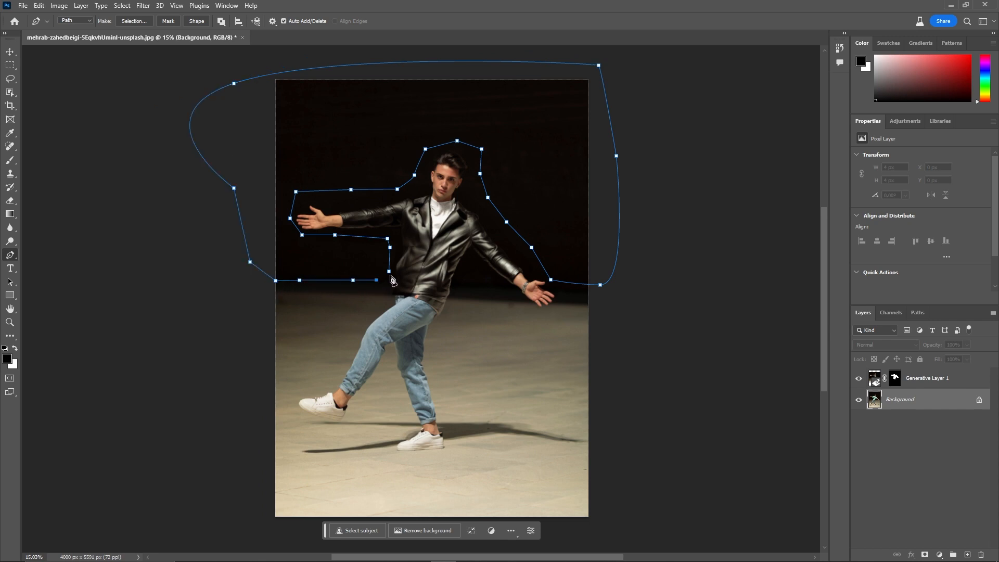
Convert the wall path into a new anti-aliased selection with a feather radius of 0 pixels.
{"action": "right_click", "coordinate": [363, 265]}
{"action": "left_click", "coordinate": [394, 303]}
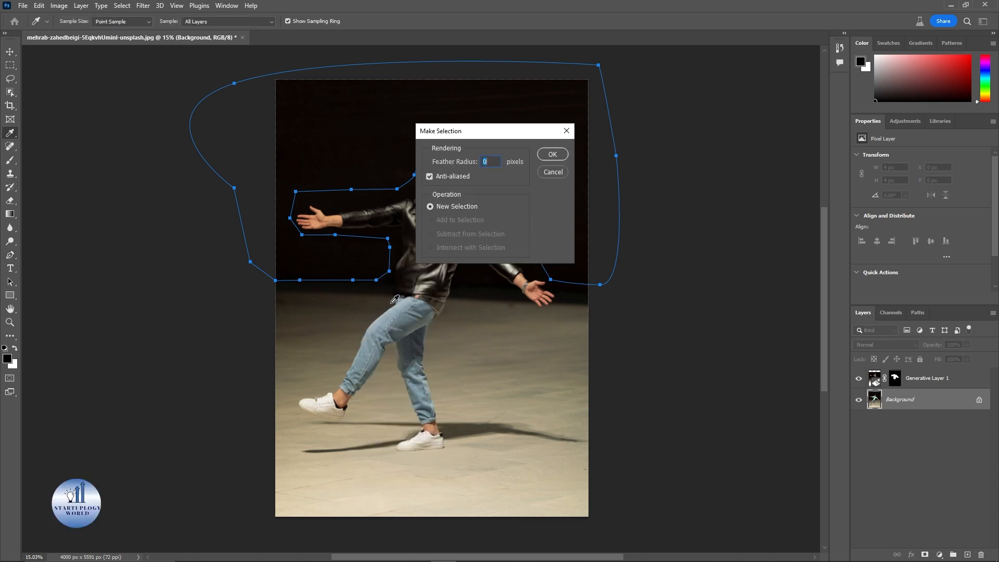
{"action": "key", "text": "Return"}
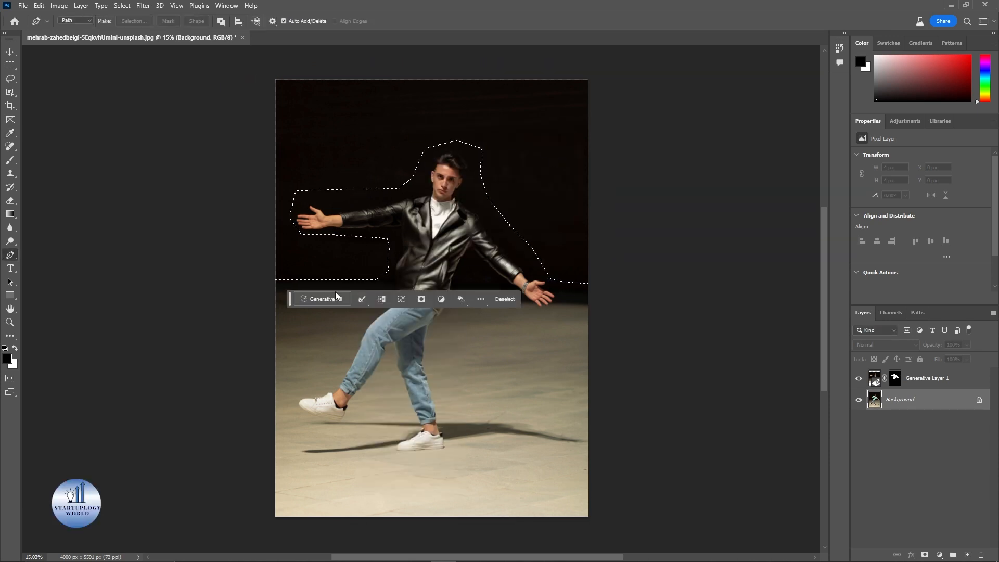
Run Generative Fill on the selected wall with the prompt "Grafitti art".
{"action": "left_click", "coordinate": [335, 297]}
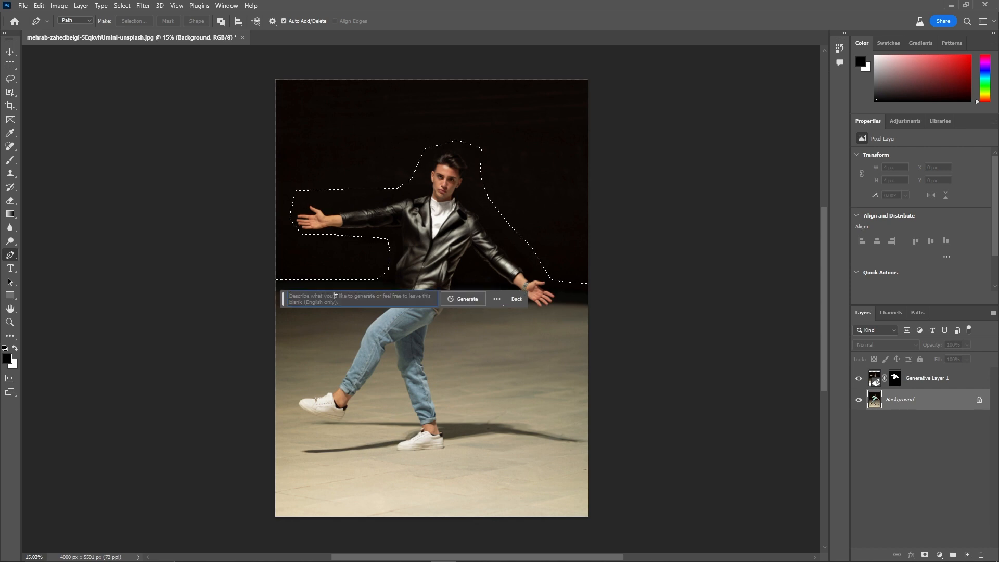
{"action": "type", "text": "Grafitti art"}
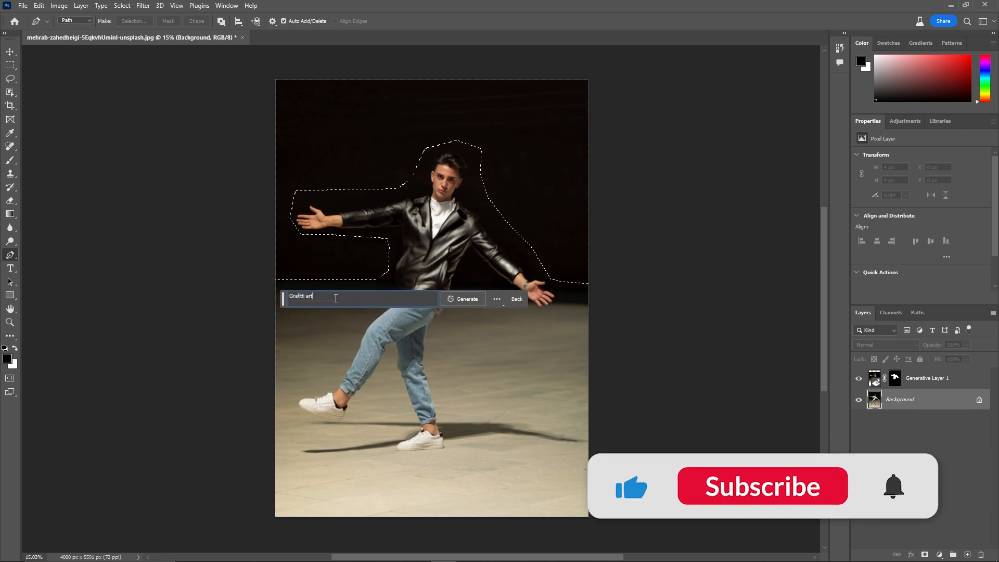
{"action": "left_click", "coordinate": [445, 300]}
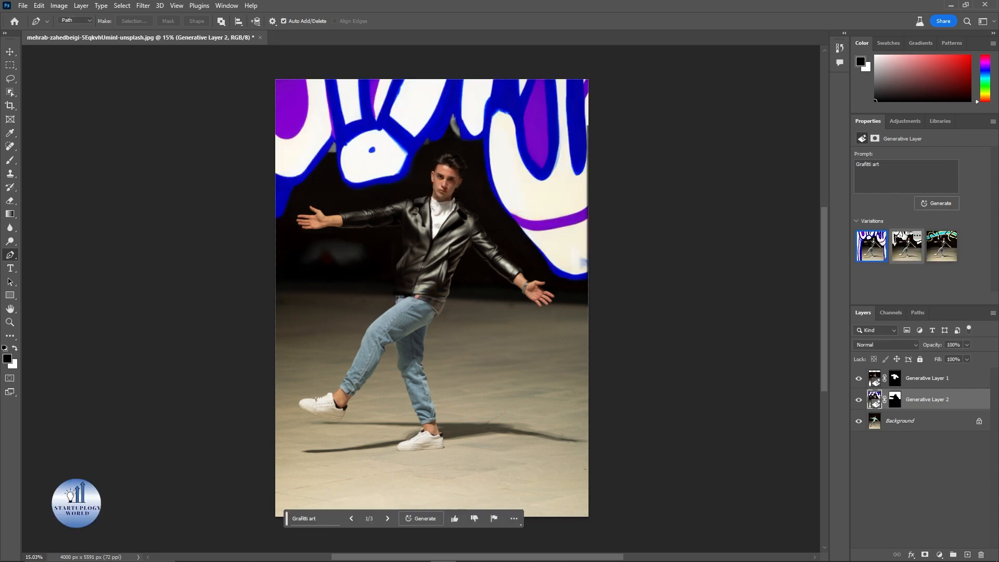
Compare the graffiti wall variations and keep the second one, with white lettering on black.
{"action": "left_click", "coordinate": [907, 246]}
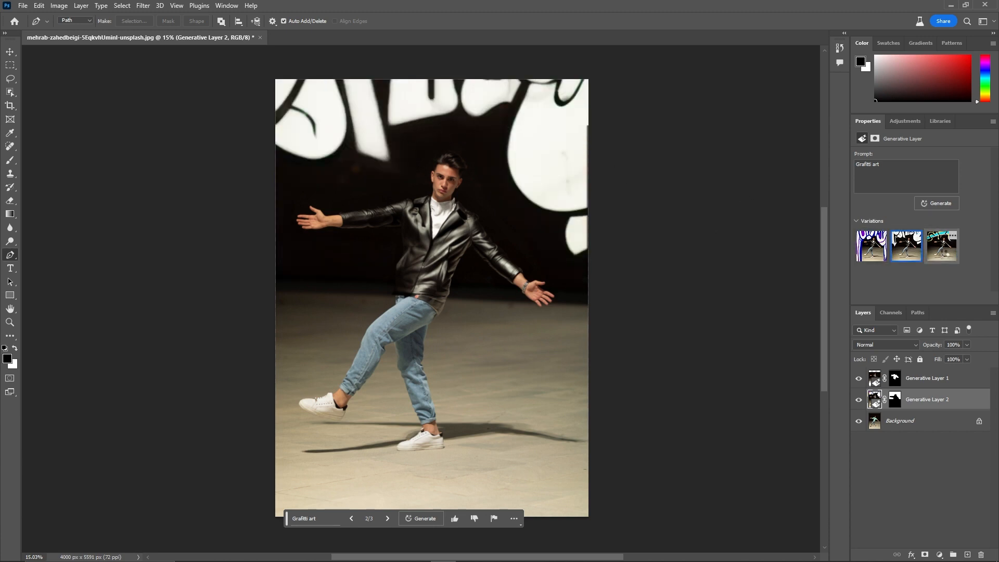
{"action": "left_click", "coordinate": [942, 246]}
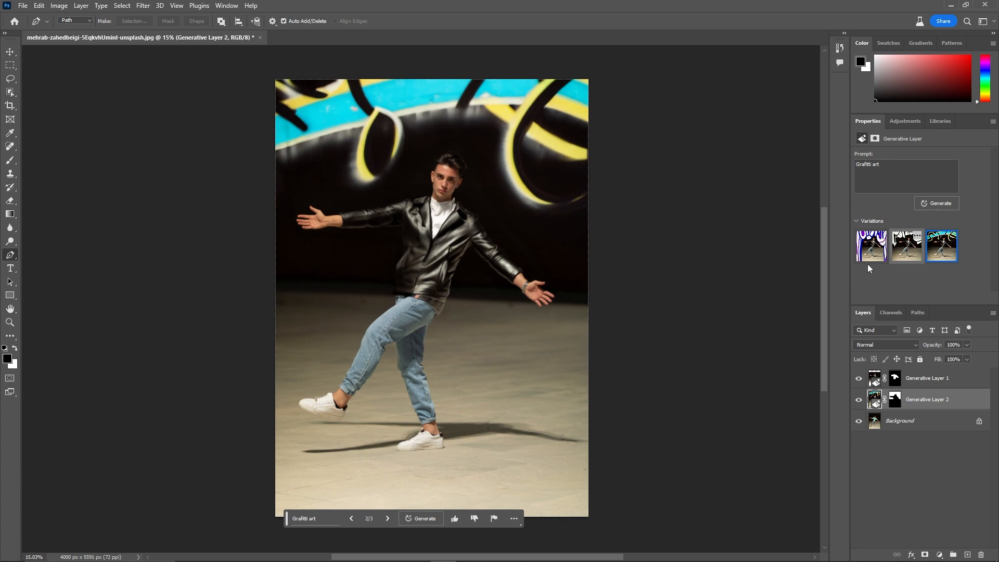
{"action": "left_click", "coordinate": [893, 257]}
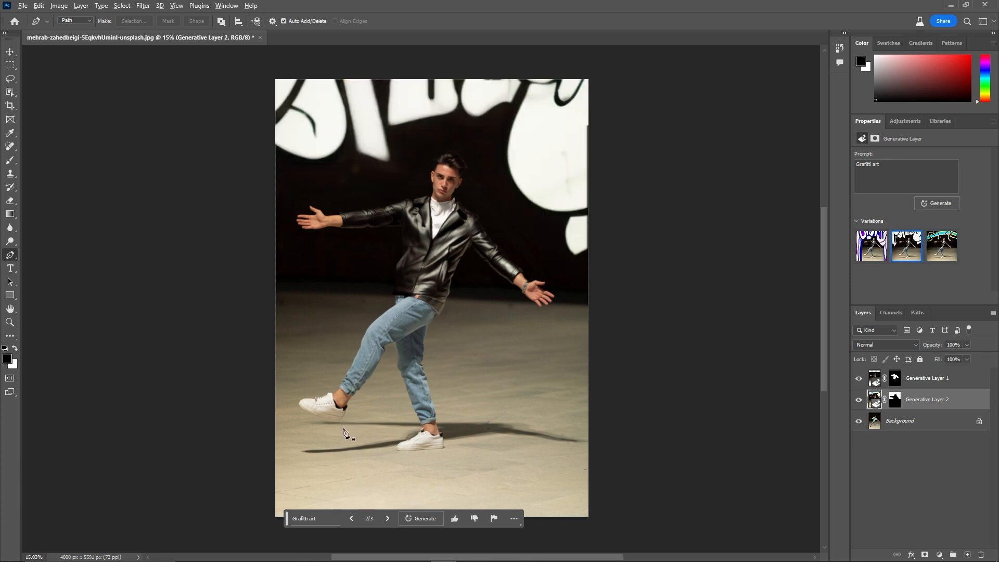
Select around the man's raised sneaker and draw a closed Pen tool path around the sneaker on the ground.
{"action": "scroll", "coordinate": [345, 433], "scroll_direction": "up", "scroll_amount": 10}
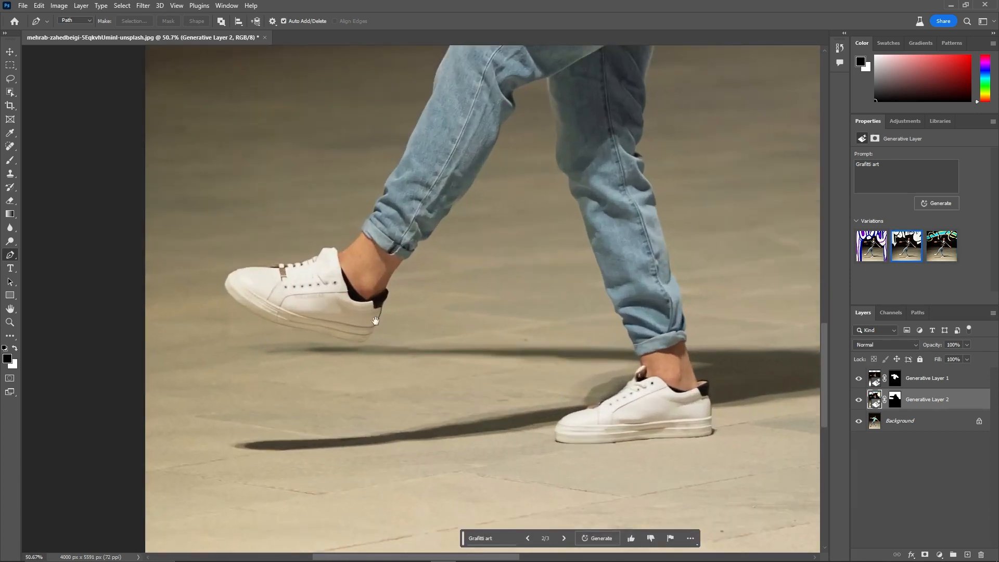
{"action": "left_click_drag", "start_coordinate": [375, 320], "coordinate": [408, 344]}
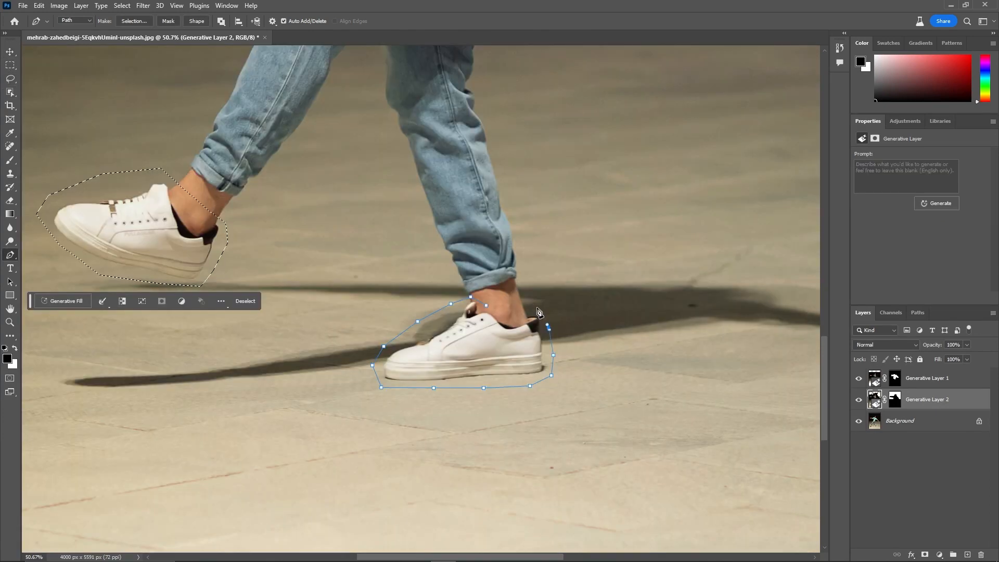
{"action": "left_click", "coordinate": [536, 306]}
{"action": "left_click", "coordinate": [516, 303]}
Convert the path around the grounded sneaker into a selection, using Add to Selection to keep the raised sneaker selected.
{"action": "right_click", "coordinate": [464, 323]}
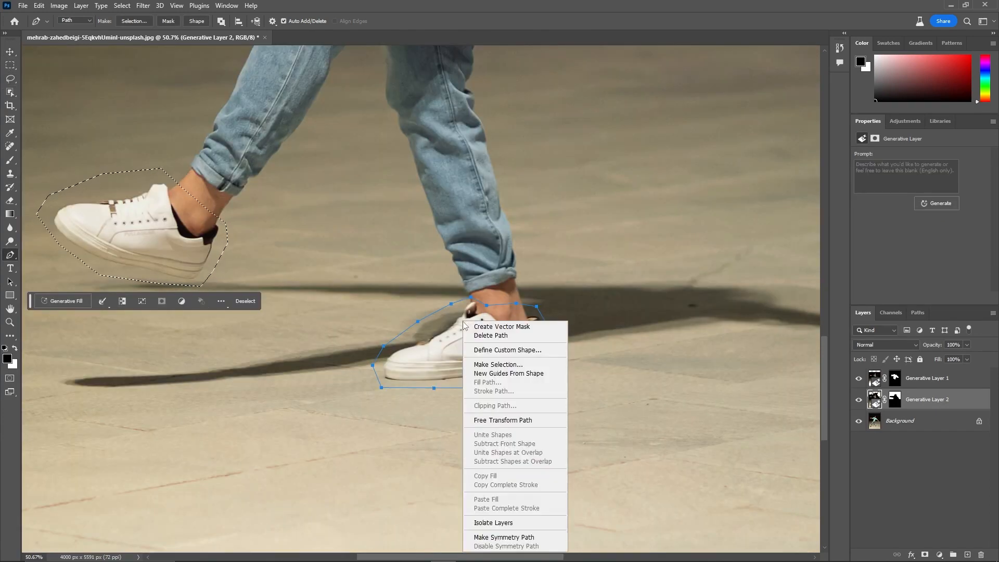
{"action": "left_click", "coordinate": [489, 360]}
{"action": "left_click", "coordinate": [432, 220]}
{"action": "left_click", "coordinate": [553, 154]}
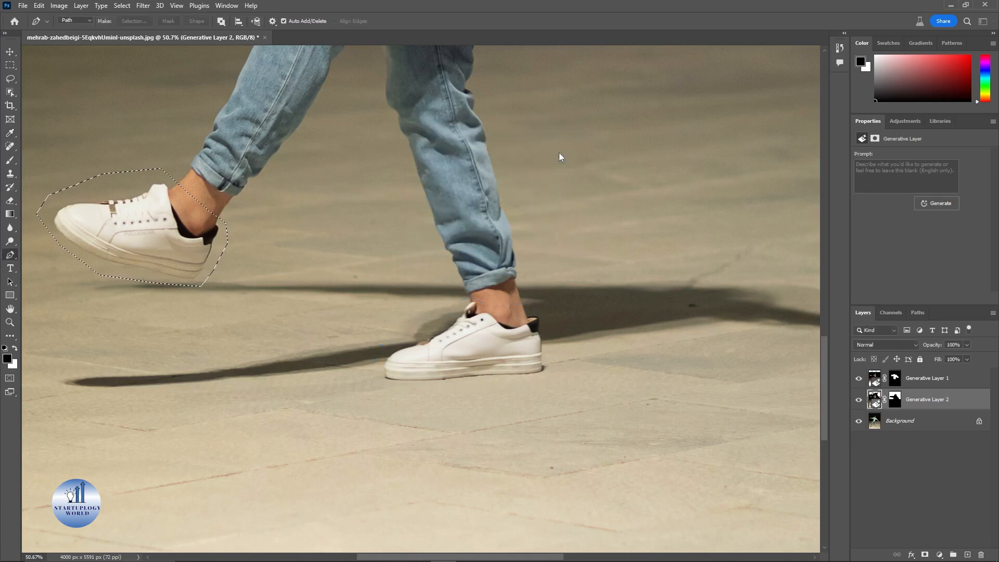
Run Generative Fill on both selected sneakers with the prompt "adidas shoes".
{"action": "left_click", "coordinate": [217, 400]}
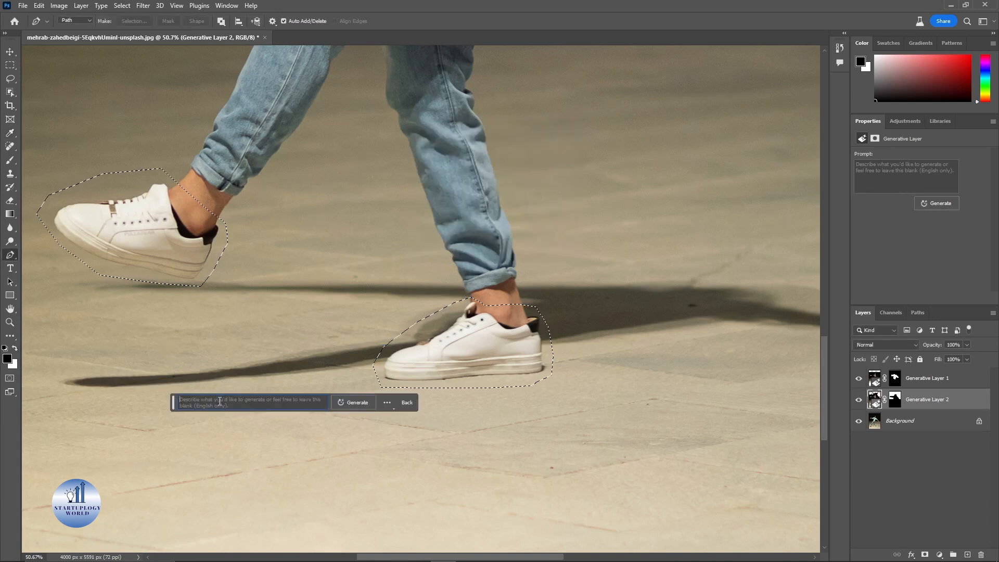
{"action": "left_click", "coordinate": [219, 401]}
{"action": "type", "text": "Addidas shoes"}
{"action": "key", "text": "Return"}
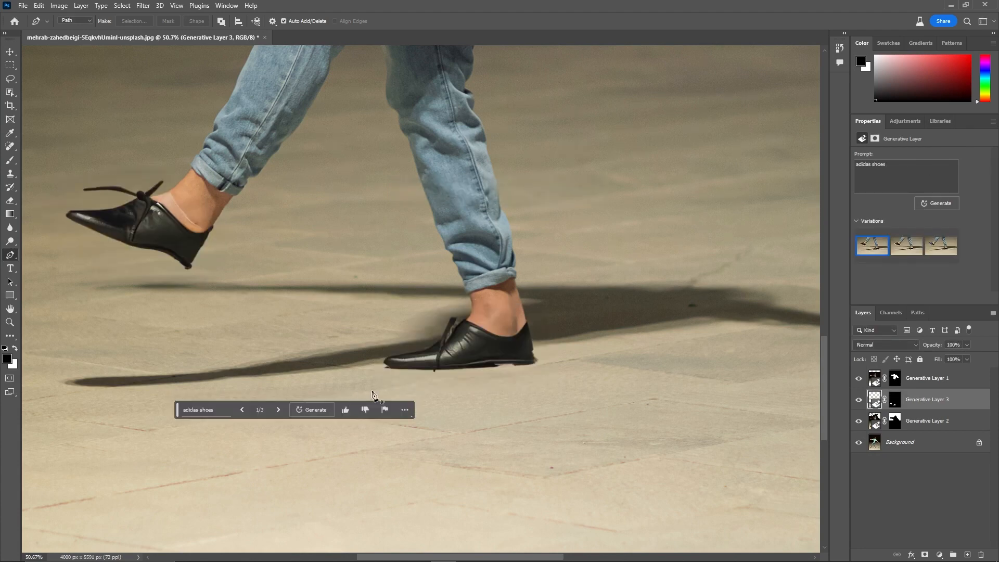
Generate more shoe variations from the same prompt and keep the third one, black shoes with white soles.
{"action": "scroll", "coordinate": [291, 337], "scroll_direction": "down", "scroll_amount": 5}
{"action": "scroll", "coordinate": [292, 337], "scroll_direction": "left", "scroll_amount": 2}
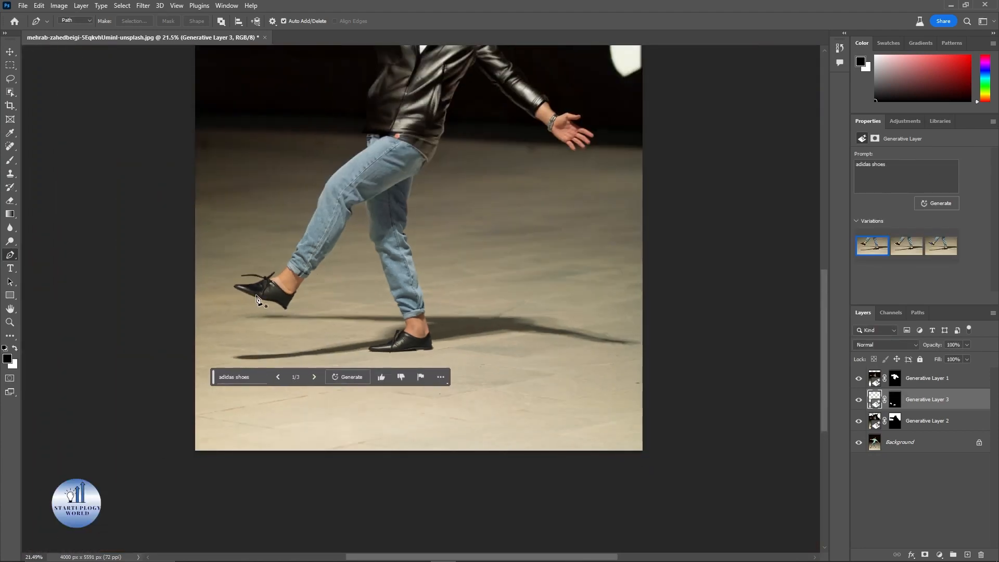
{"action": "left_click", "coordinate": [309, 383]}
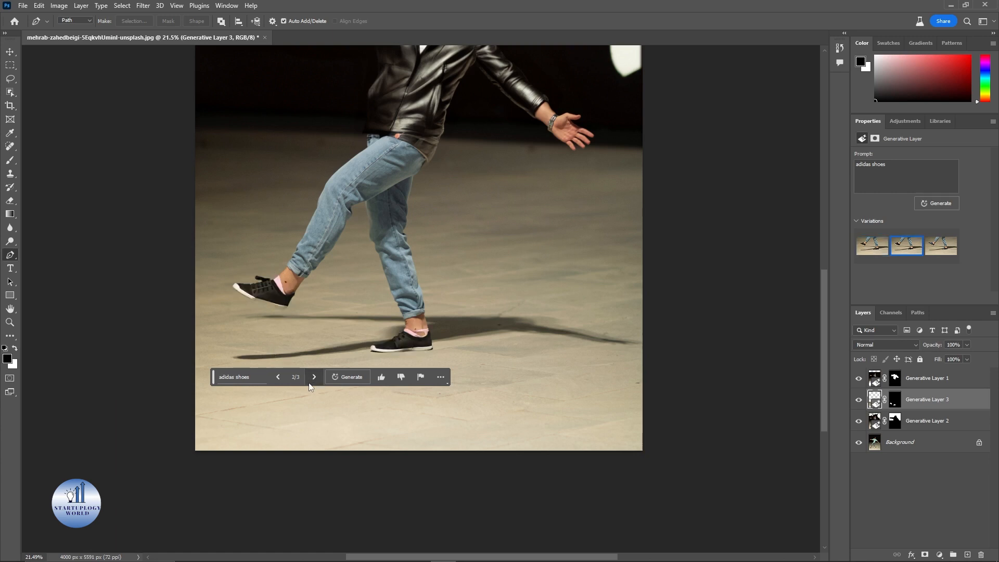
{"action": "left_click", "coordinate": [311, 380]}
{"action": "left_click", "coordinate": [336, 379]}
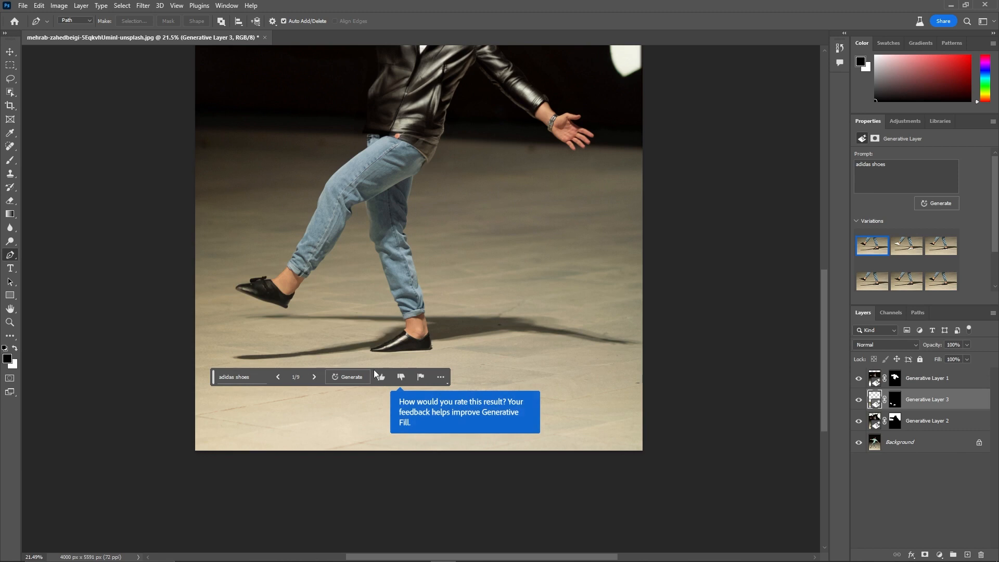
{"action": "left_click", "coordinate": [314, 377]}
{"action": "left_click", "coordinate": [312, 378]}
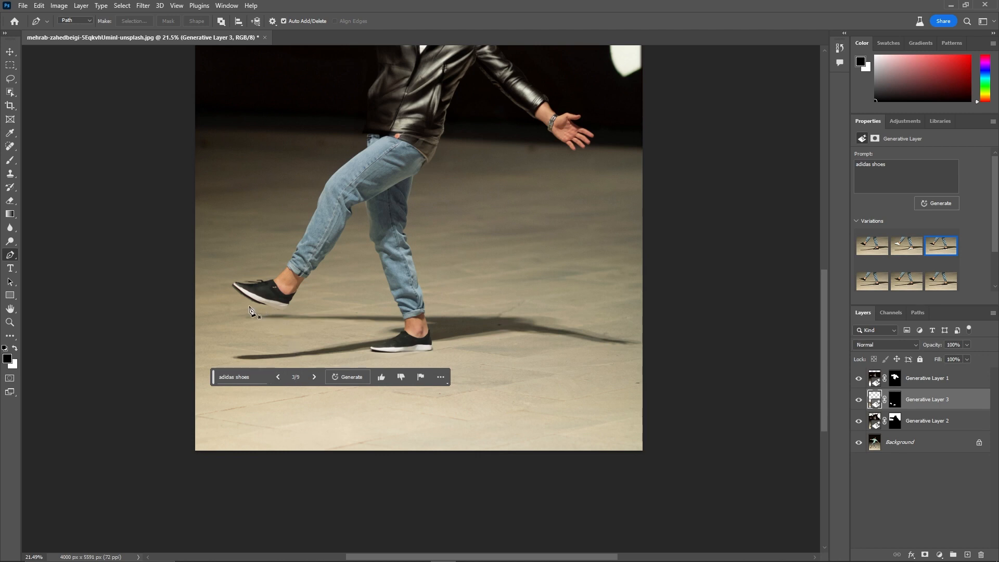
Compare the whole restyled photo with the original by hiding every layer except Background and showing them all again.
{"action": "scroll", "coordinate": [255, 312], "scroll_direction": "down", "scroll_amount": 2}
{"action": "left_click_drag", "start_coordinate": [352, 192], "coordinate": [409, 241]}
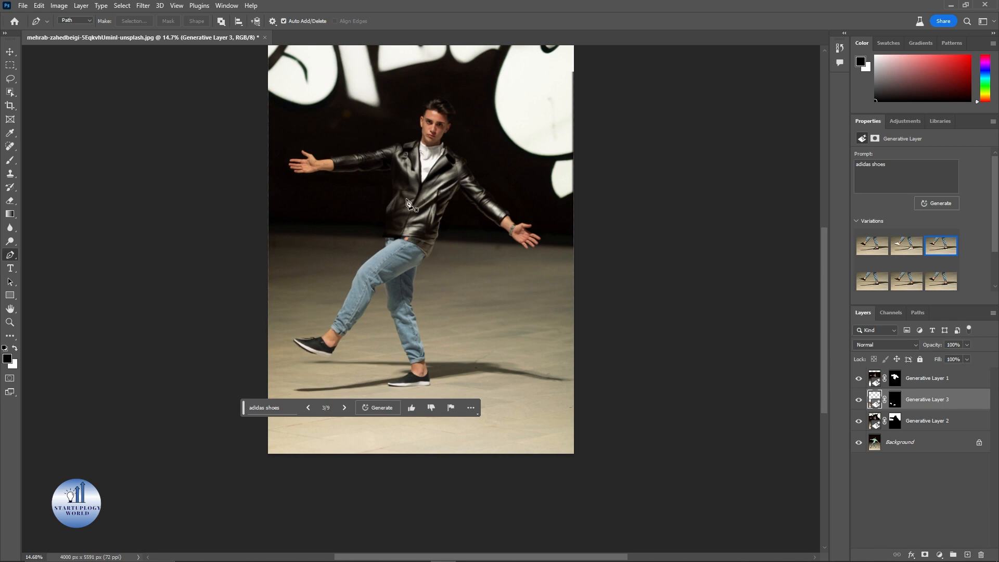
{"action": "left_click_drag", "start_coordinate": [426, 181], "coordinate": [446, 246]}
{"action": "scroll", "coordinate": [446, 246], "scroll_direction": "down", "scroll_amount": 1}
{"action": "scroll", "coordinate": [463, 263], "scroll_direction": "down", "scroll_amount": 1}
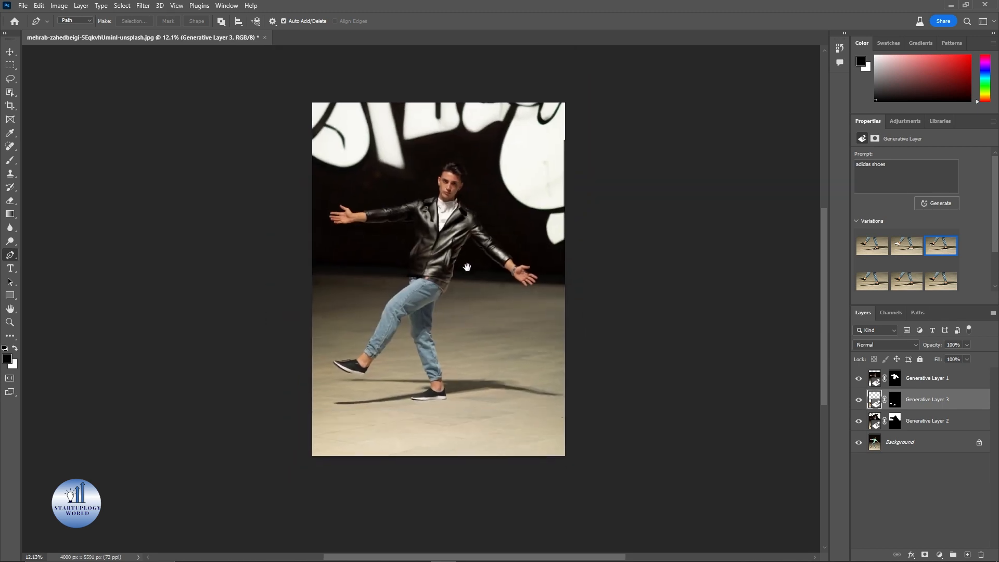
{"action": "key", "text": "v"}
{"action": "left_click", "coordinate": [859, 443], "text": "alt"}
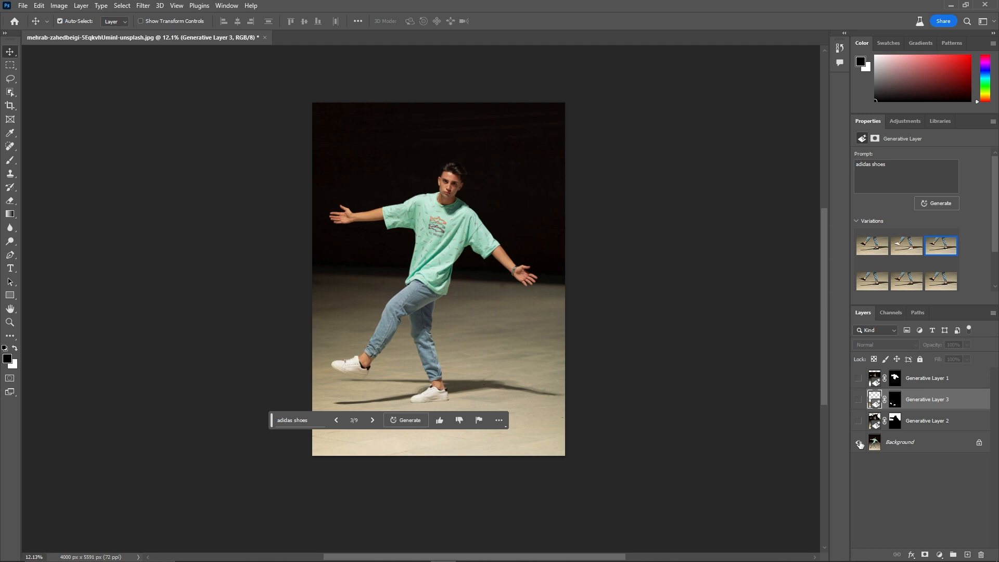
{"action": "left_click", "coordinate": [859, 443], "text": "alt"}
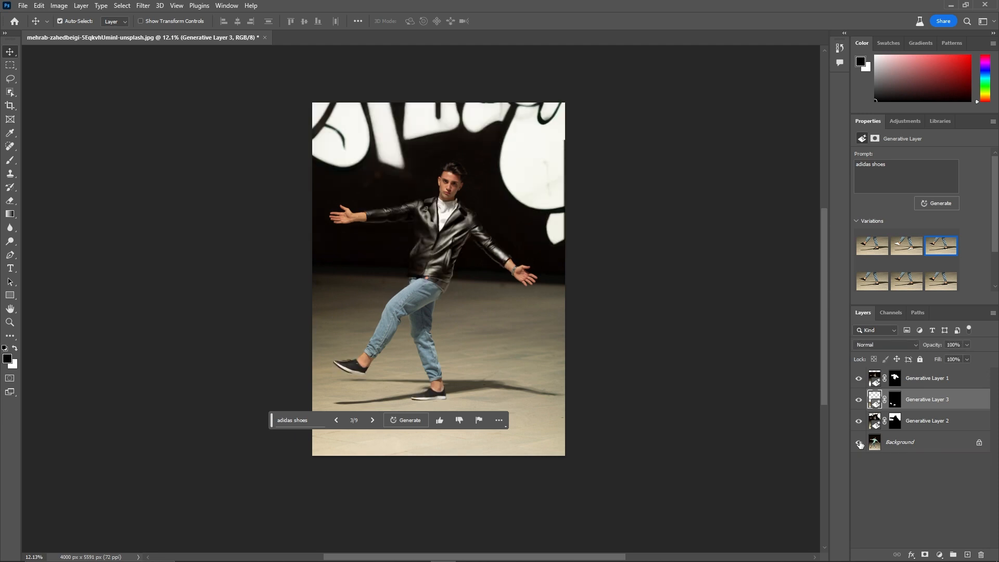